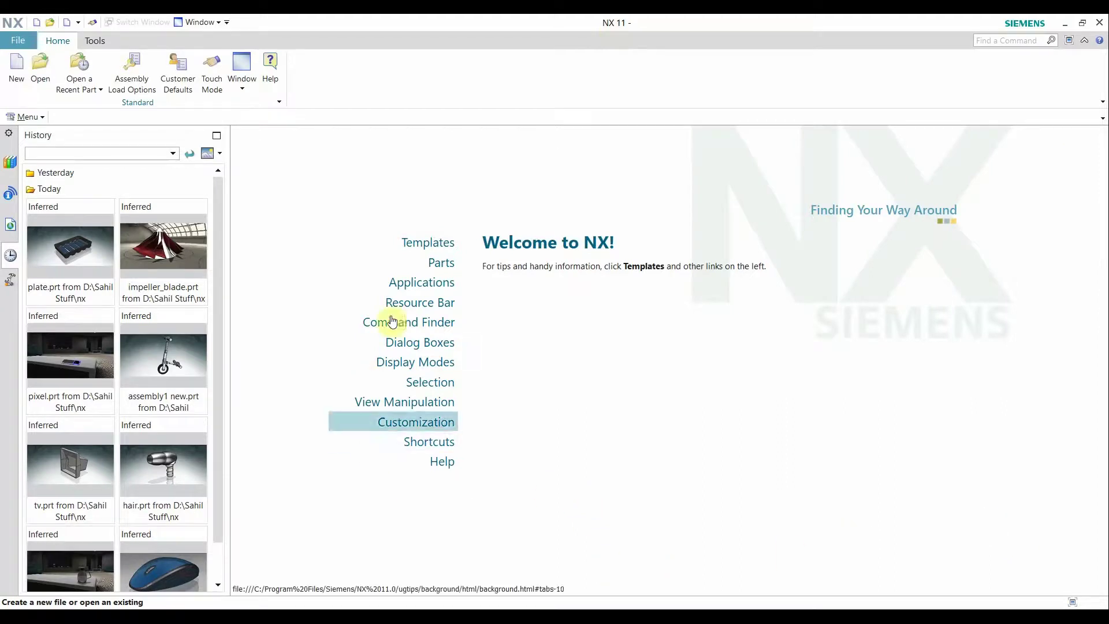
# Step: Browse the welcome tips from Templates through Display Modes, then try the Find a Command box
pyautogui.click(426, 242)
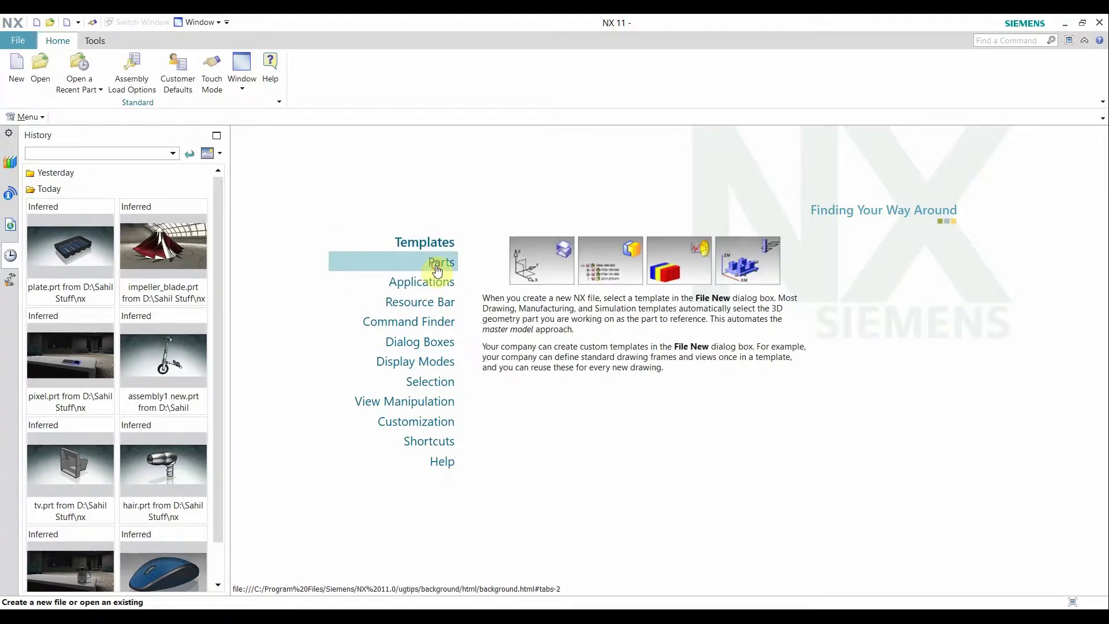
pyautogui.click(435, 262)
pyautogui.click(423, 282)
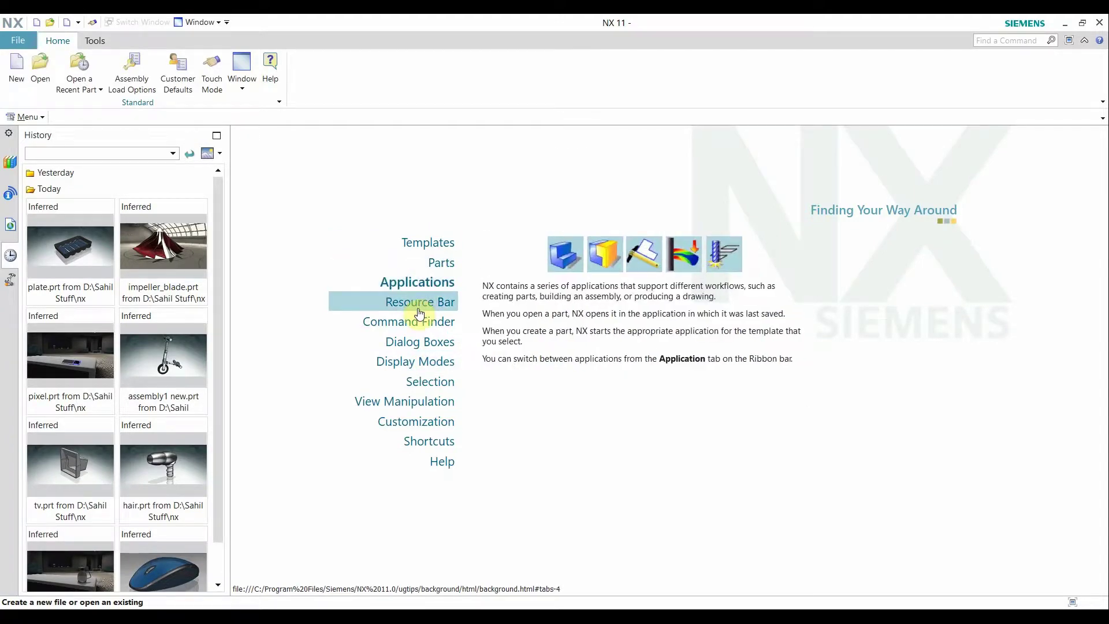
pyautogui.click(421, 309)
pyautogui.click(417, 328)
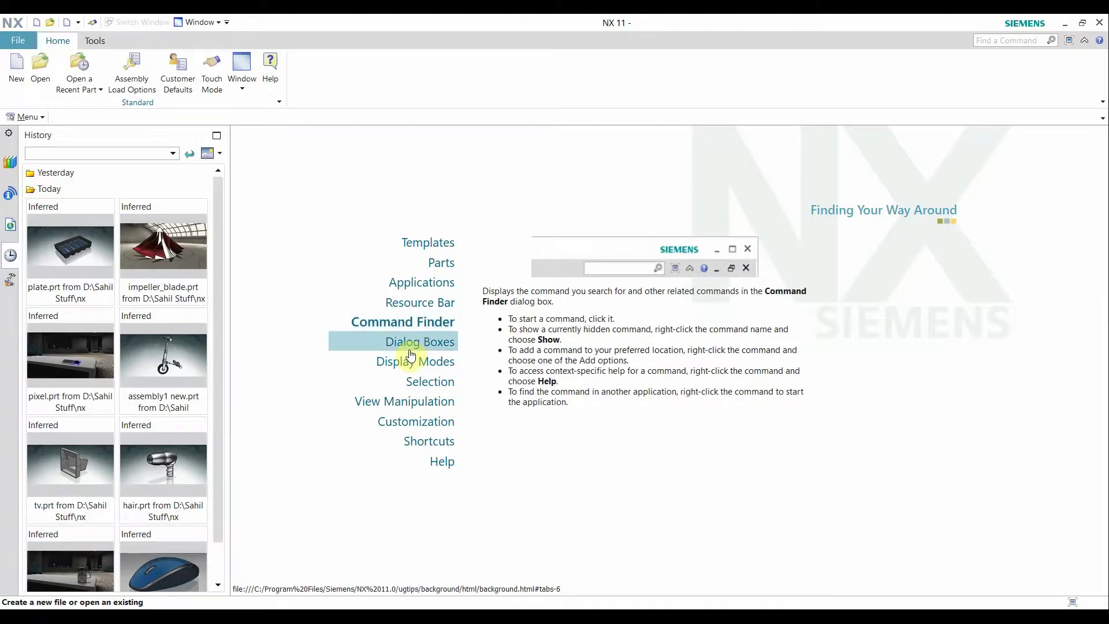
pyautogui.click(409, 350)
pyautogui.click(409, 363)
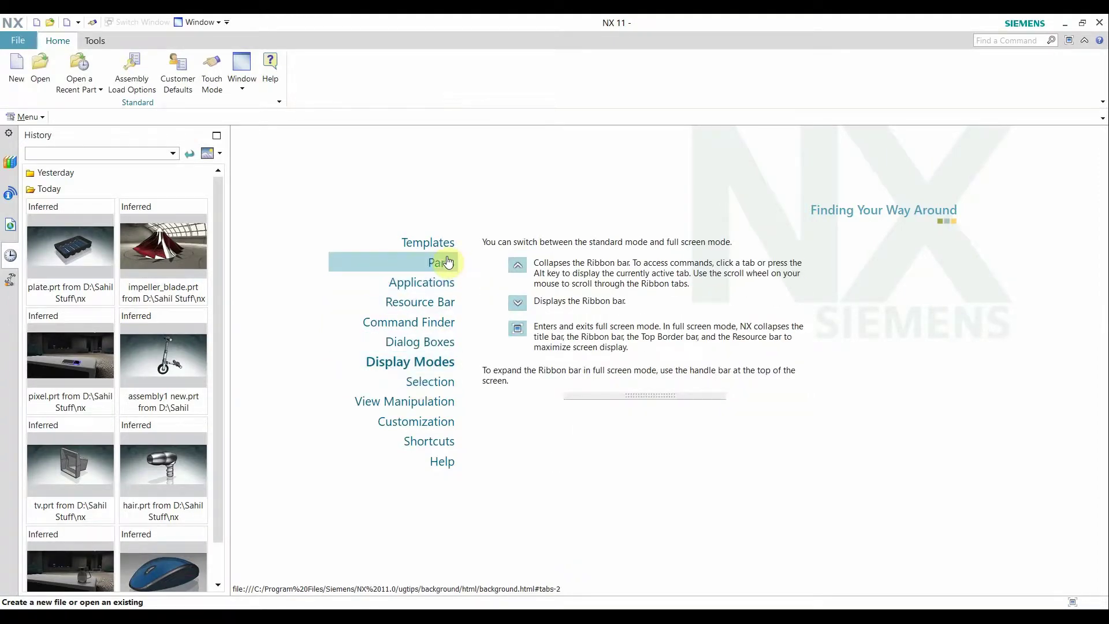
pyautogui.click(993, 41)
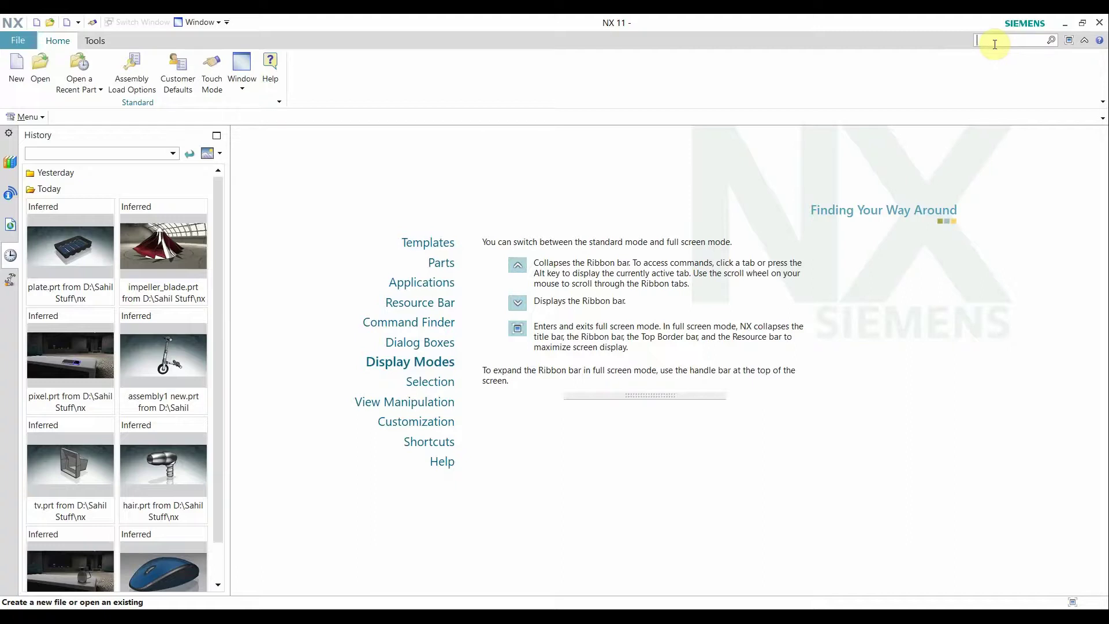
pyautogui.click(1072, 44)
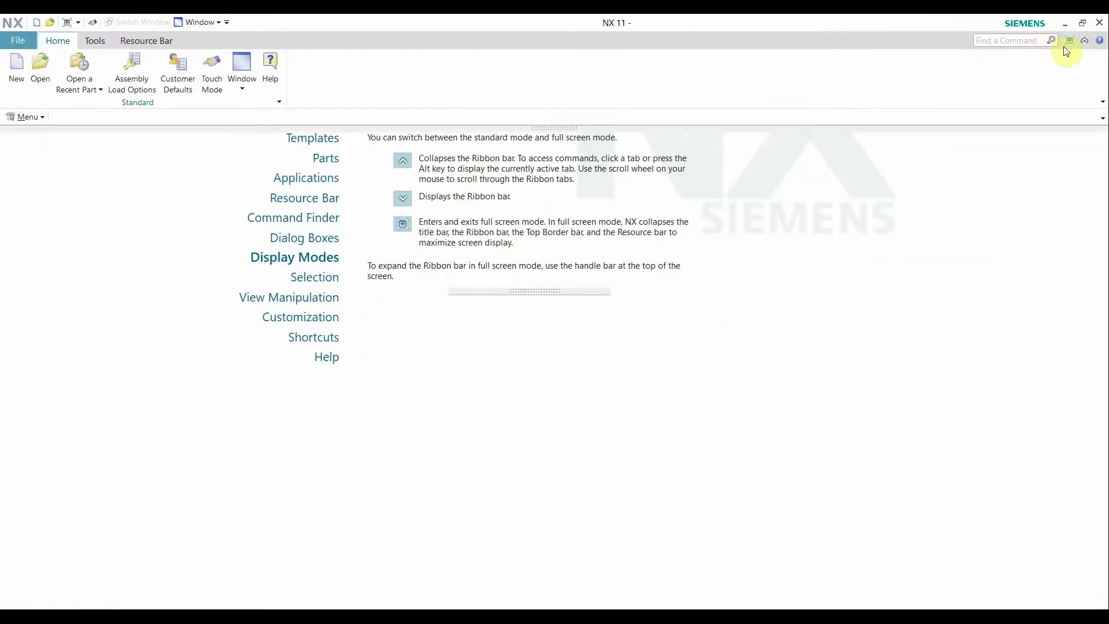
pyautogui.click(1072, 44)
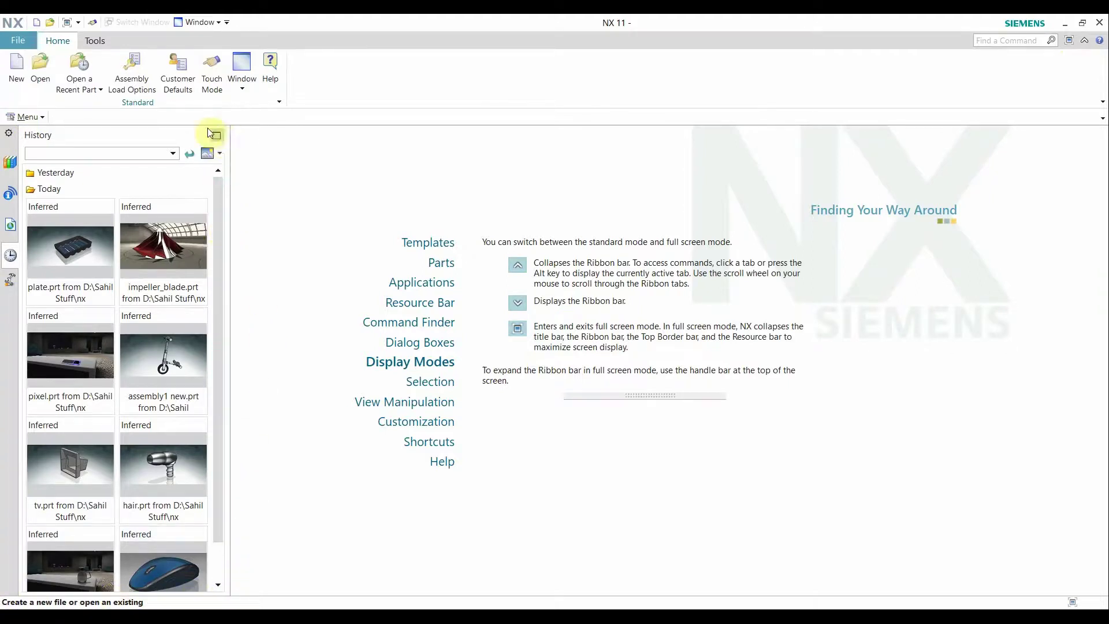
# Step: Collapse and re-expand Today's history group, then expand Yesterday's three recent parts
pyautogui.click(43, 190)
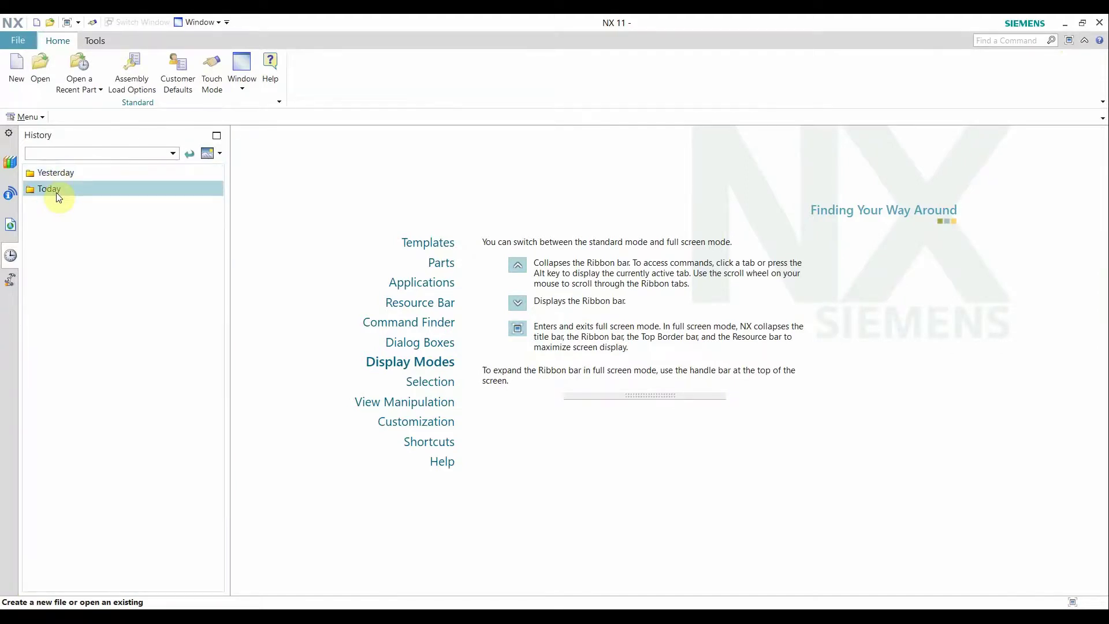
pyautogui.click(56, 192)
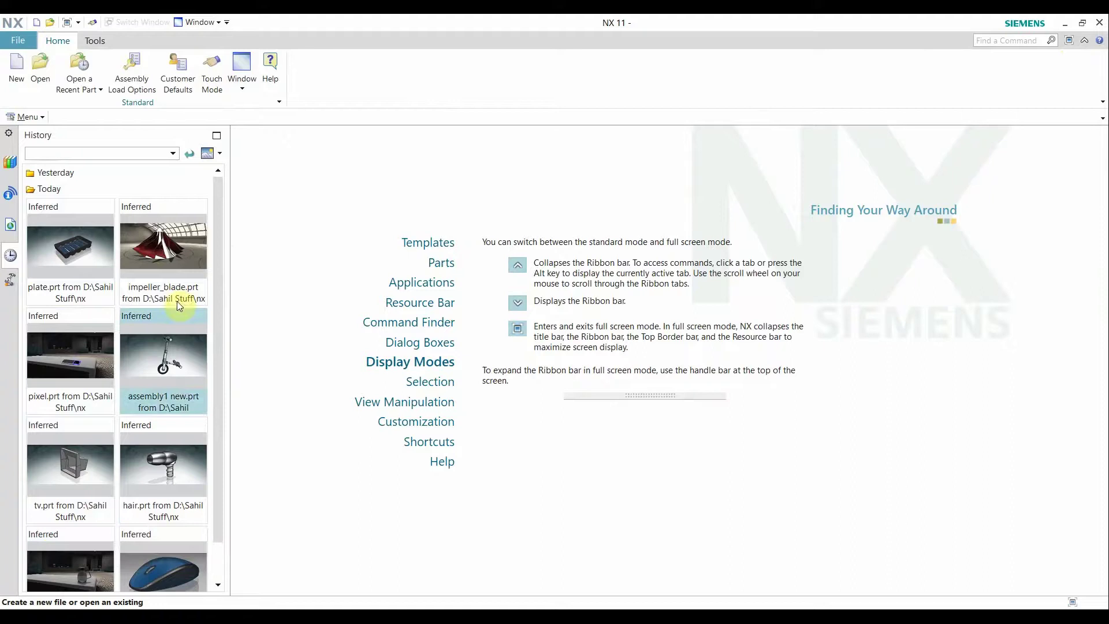
pyautogui.click(46, 170)
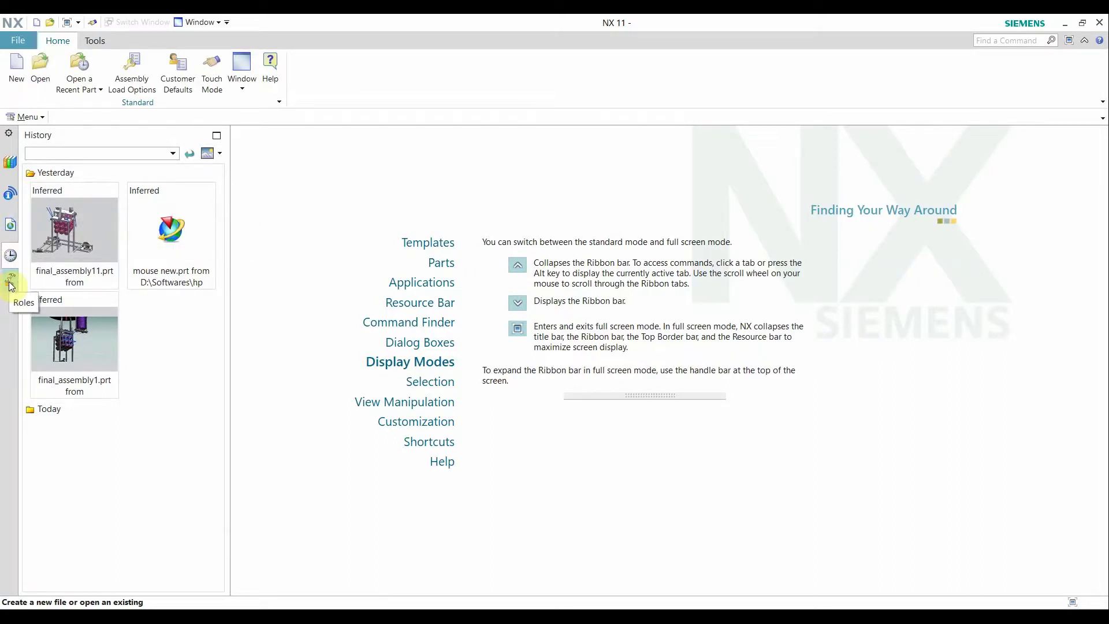
# Step: In the Roles panel's Content group, load Role Essentials and confirm the load warning
pyautogui.click(10, 286)
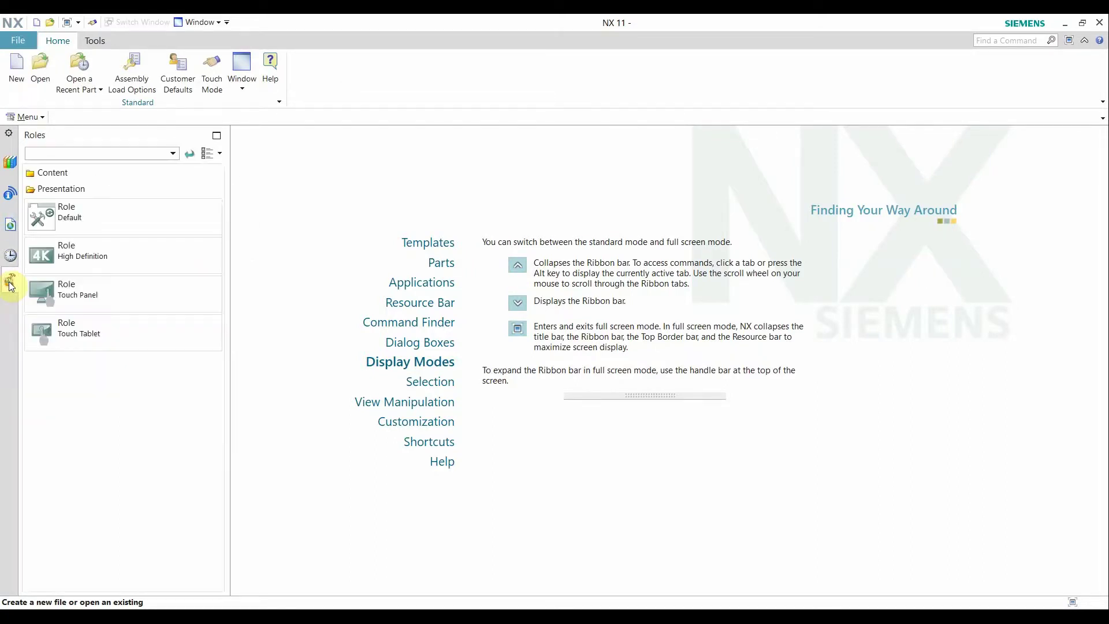
pyautogui.click(61, 192)
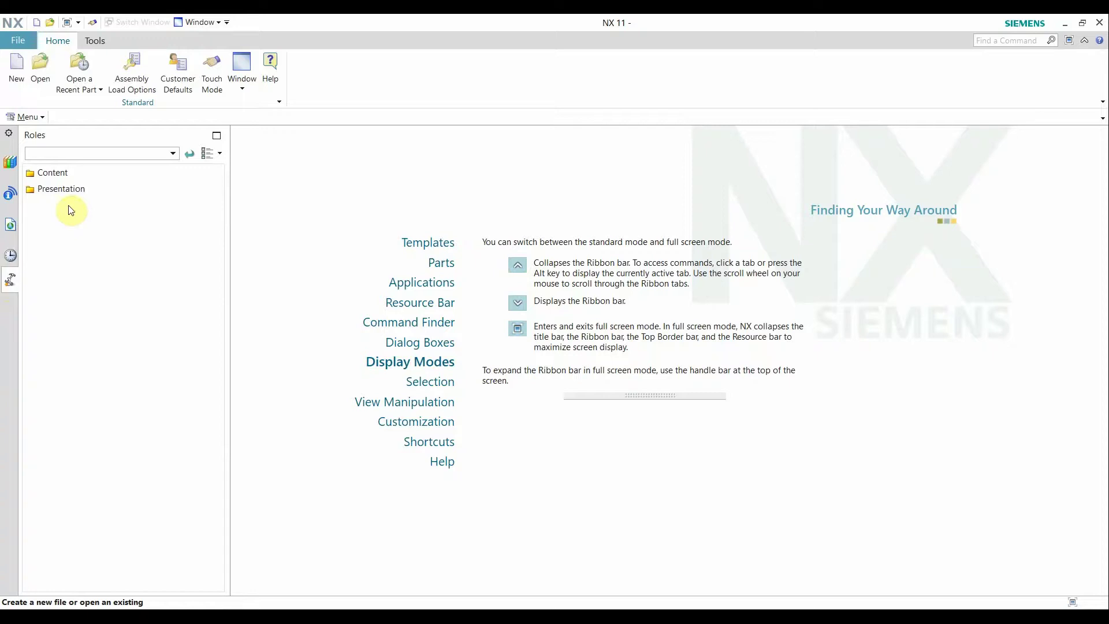
pyautogui.click(67, 172)
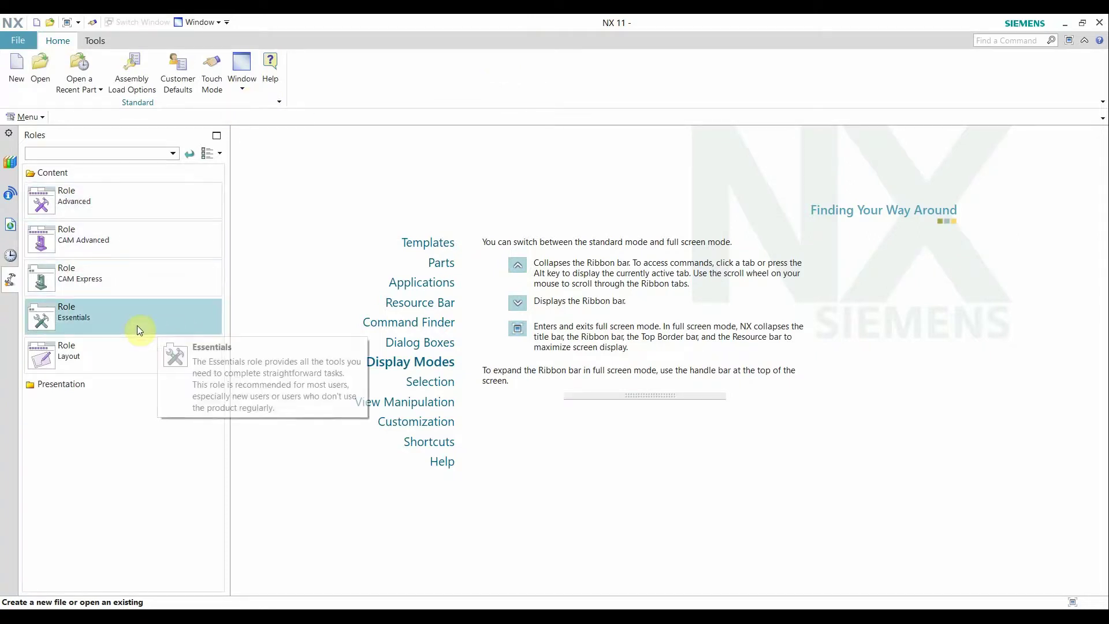
pyautogui.click(107, 322)
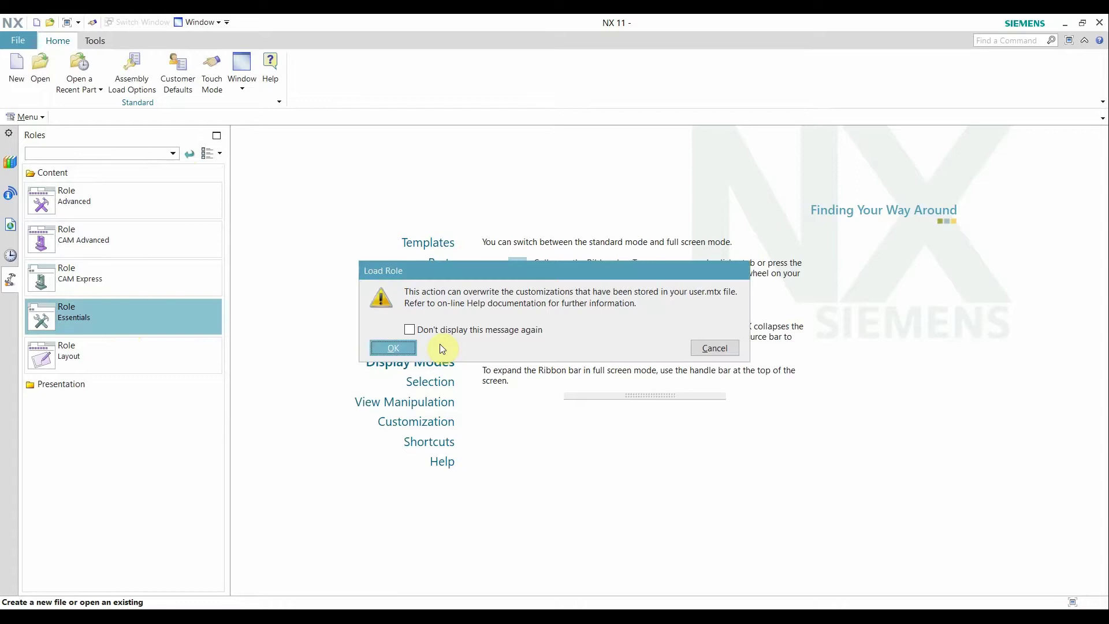
pyautogui.click(400, 349)
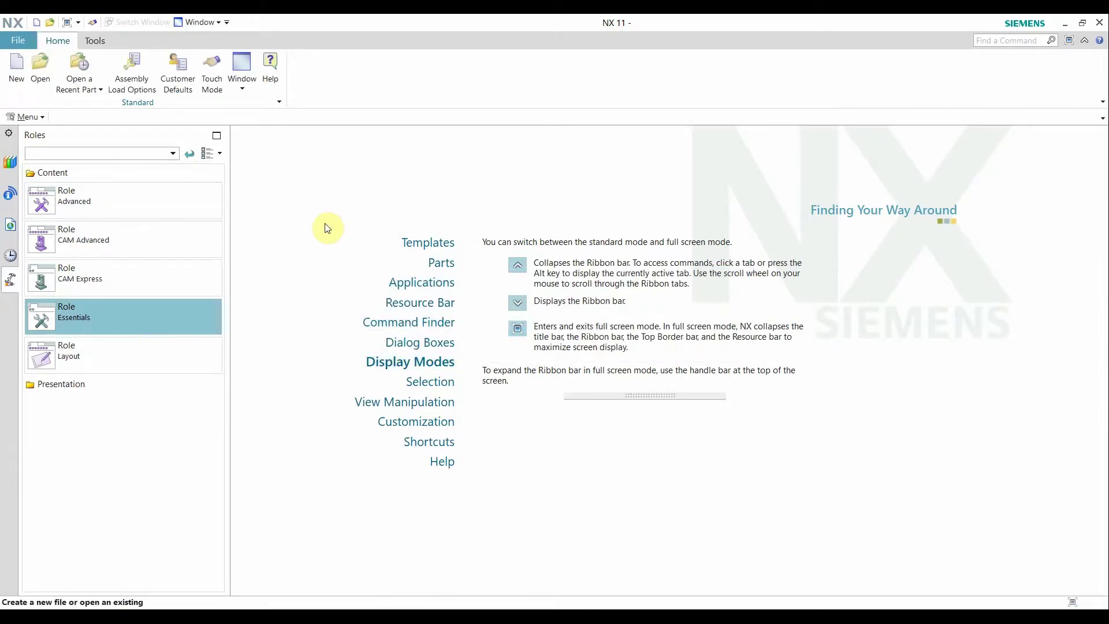
# Step: Show the Web Browser resource bar panel with its Server Not Found page
pyautogui.click(11, 226)
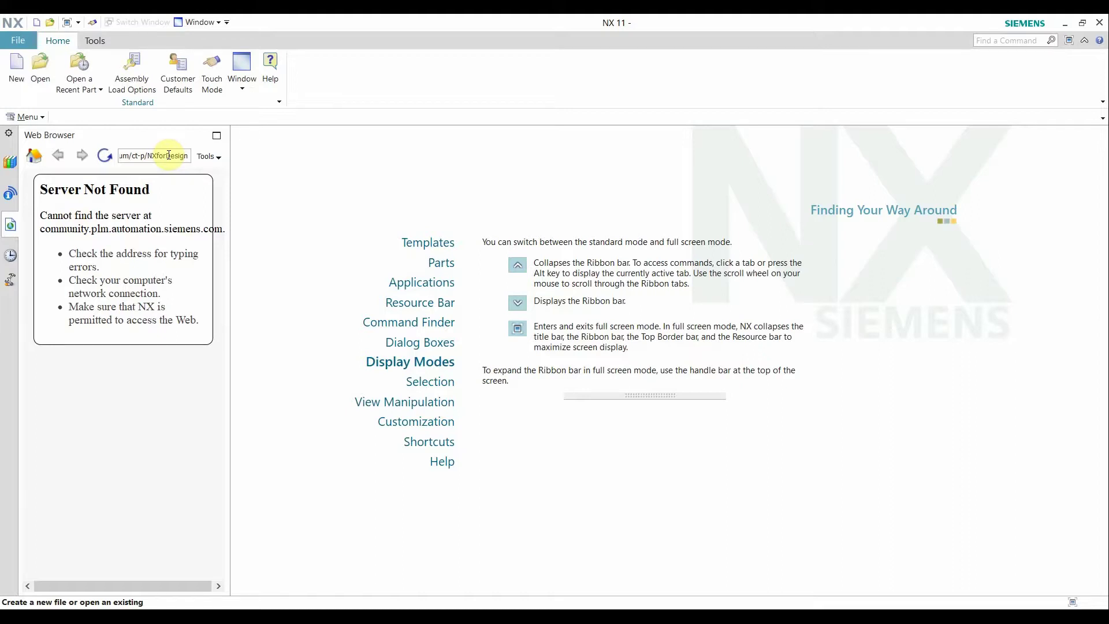
pyautogui.click(18, 60)
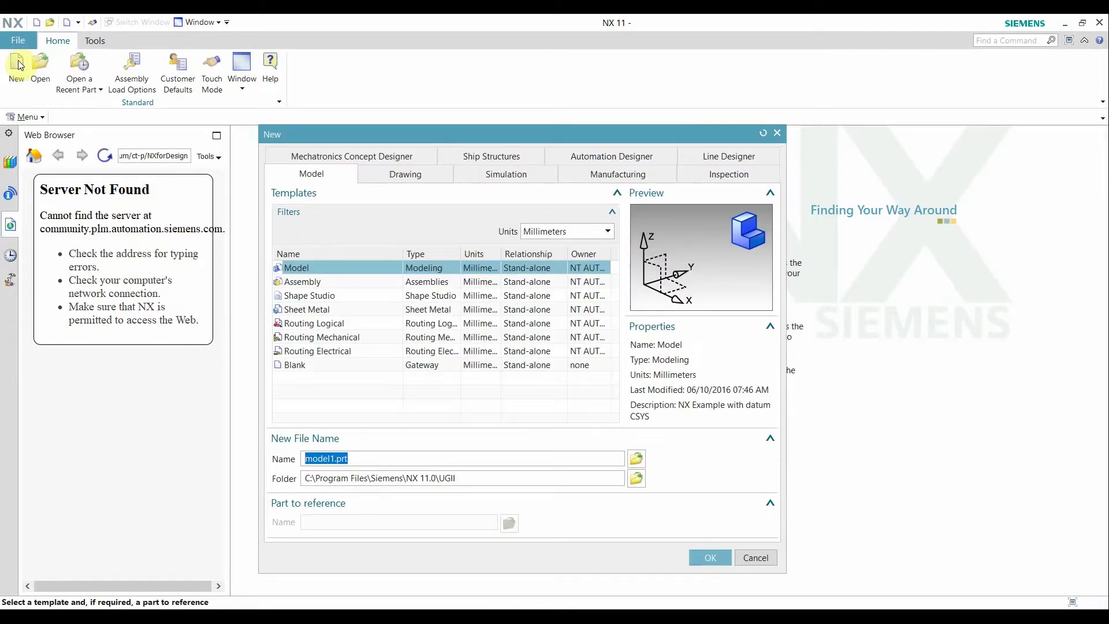
pyautogui.click(532, 232)
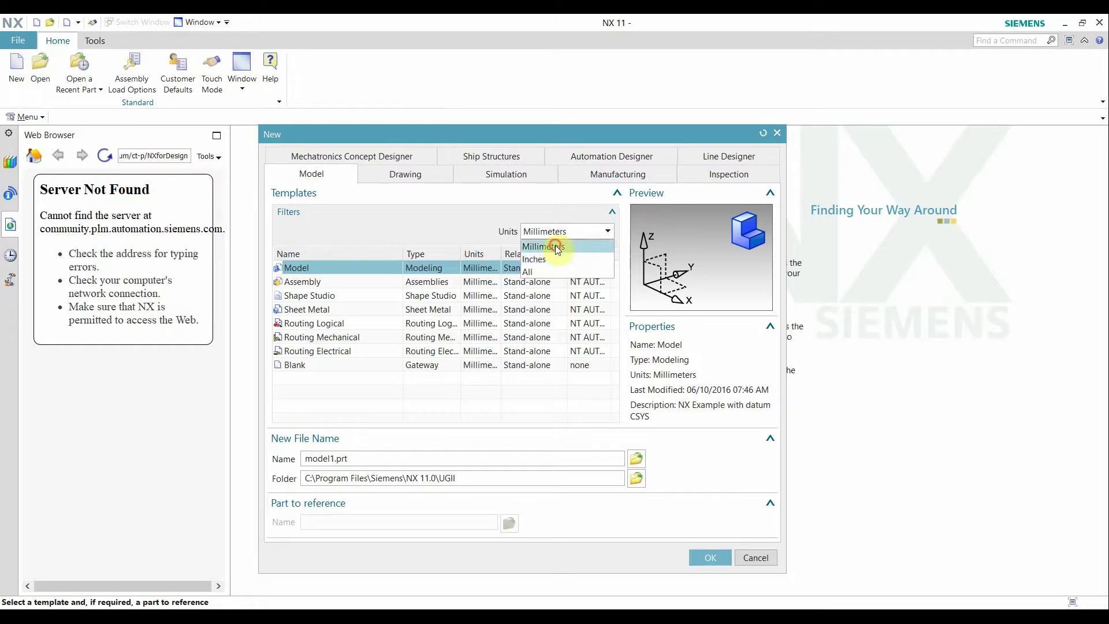
pyautogui.click(556, 246)
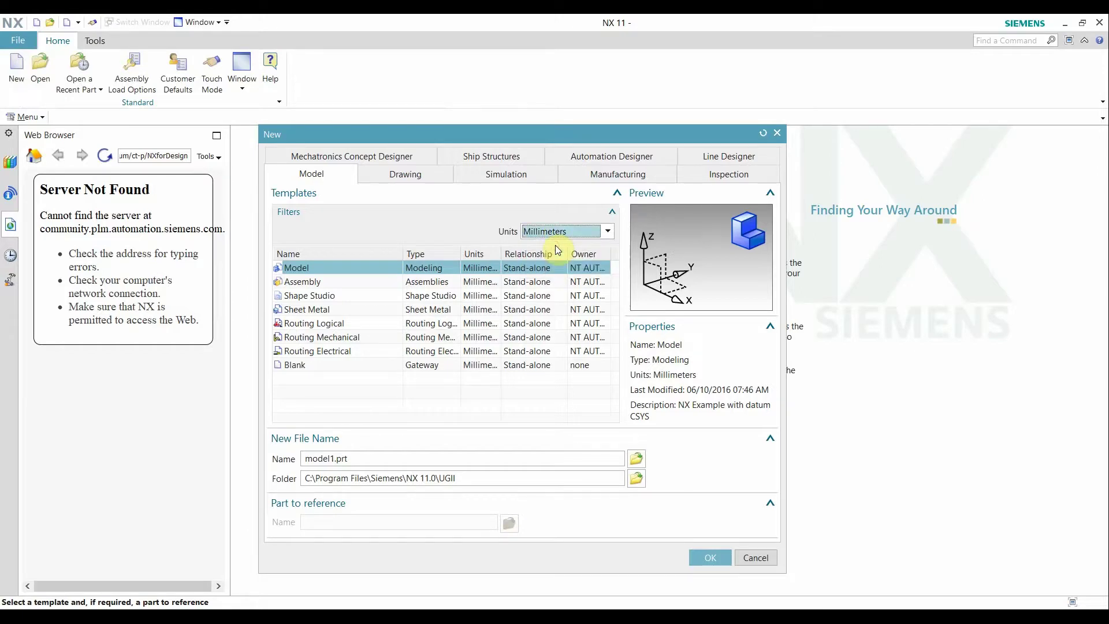
pyautogui.click(346, 458)
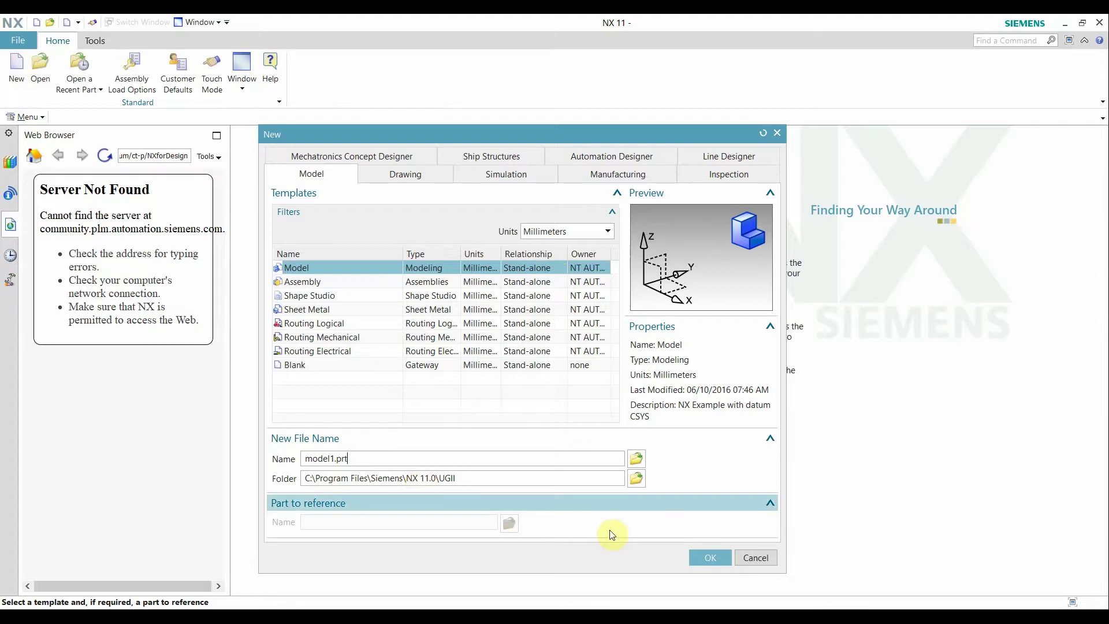
pyautogui.click(755, 556)
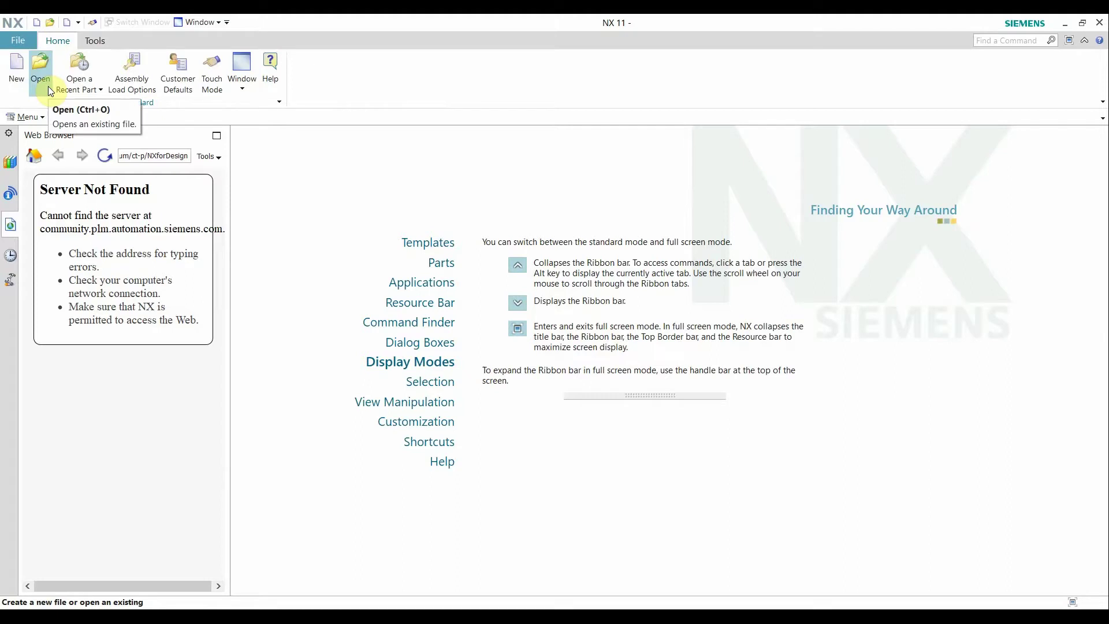
# Step: Browse the ribbon and quick-access Window dropdowns, with Switch Window and Change Displayed Part unavailable
pyautogui.click(252, 91)
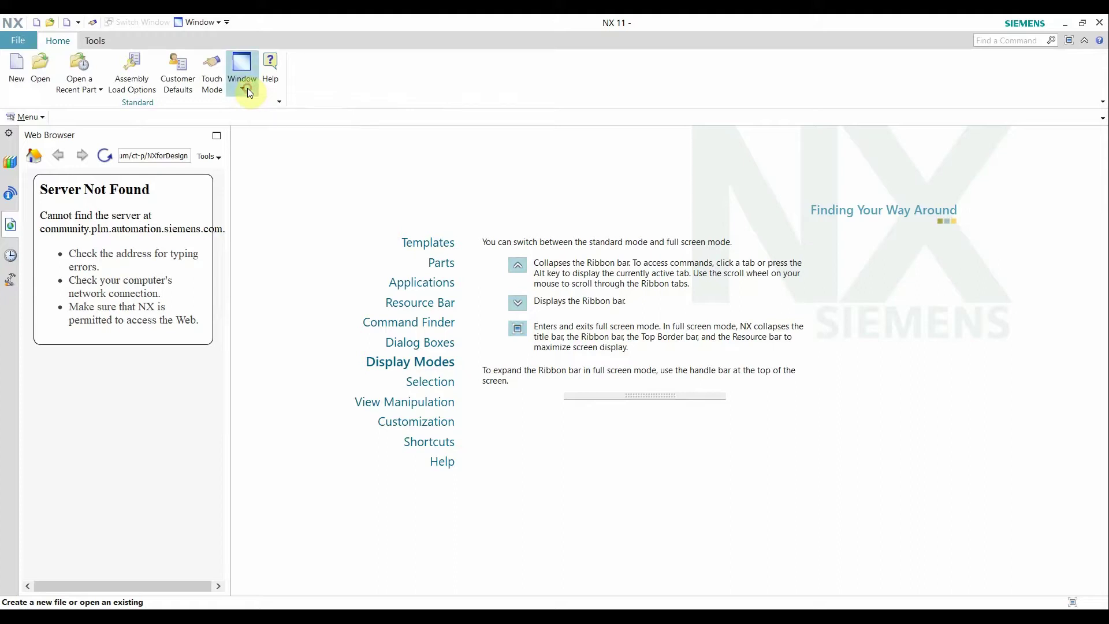
pyautogui.click(201, 21)
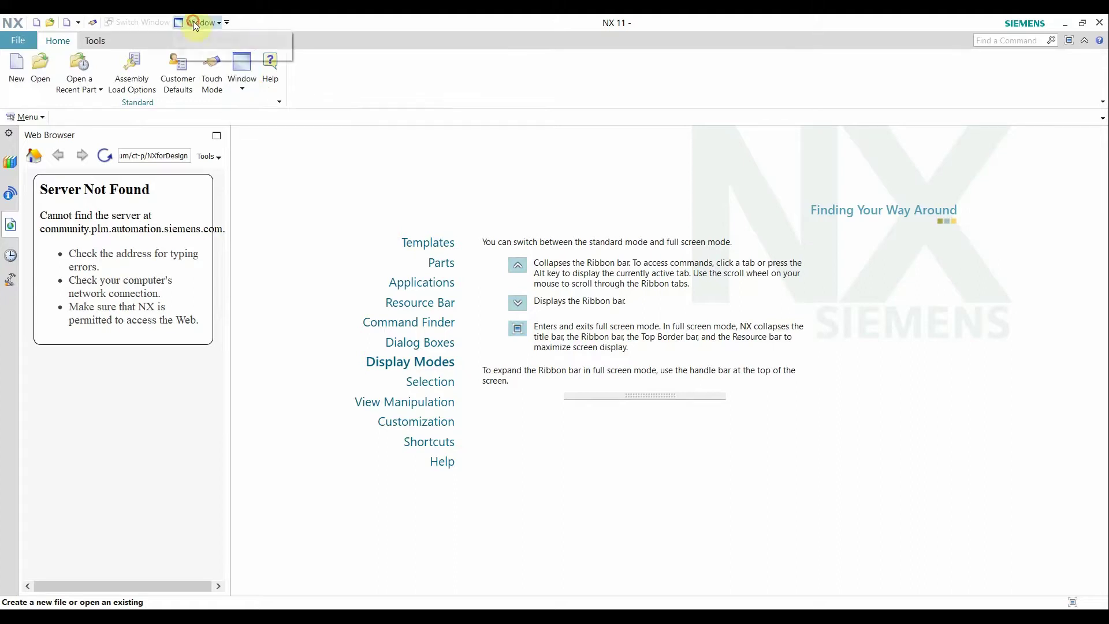
pyautogui.click(35, 119)
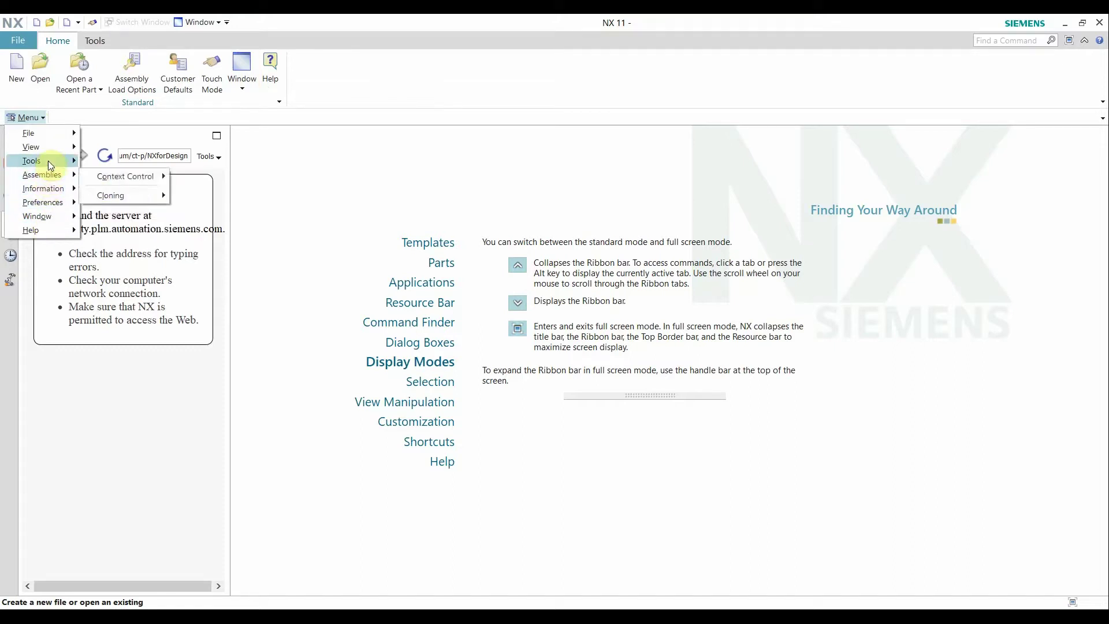
pyautogui.moveTo(32, 160)
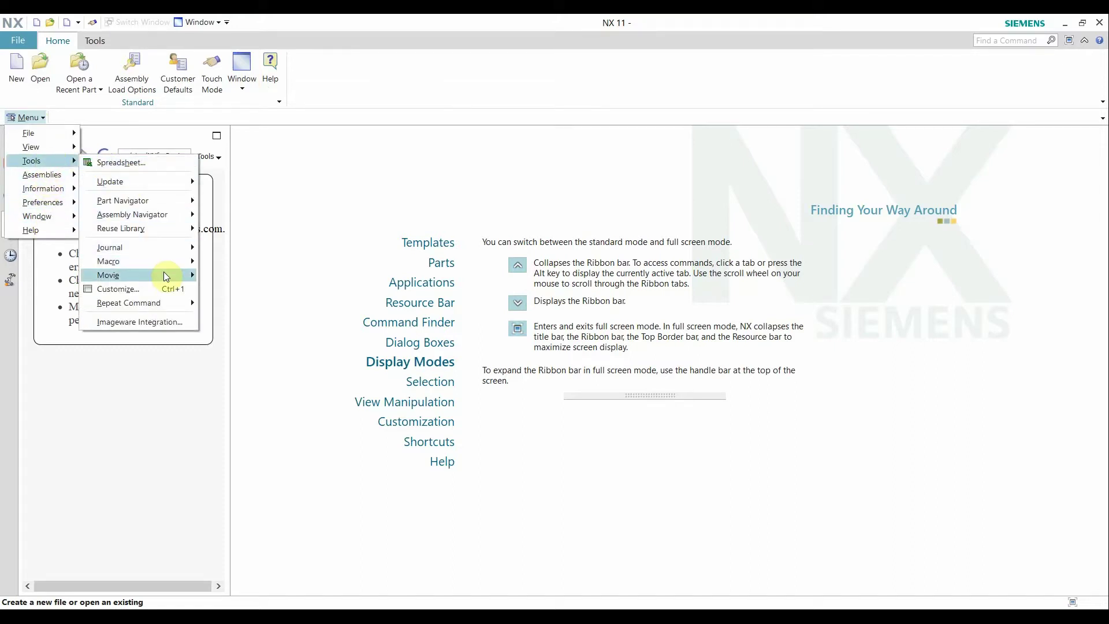
# Step: Show the Menu > Tools > Movie submenu and its recording options
pyautogui.click(166, 276)
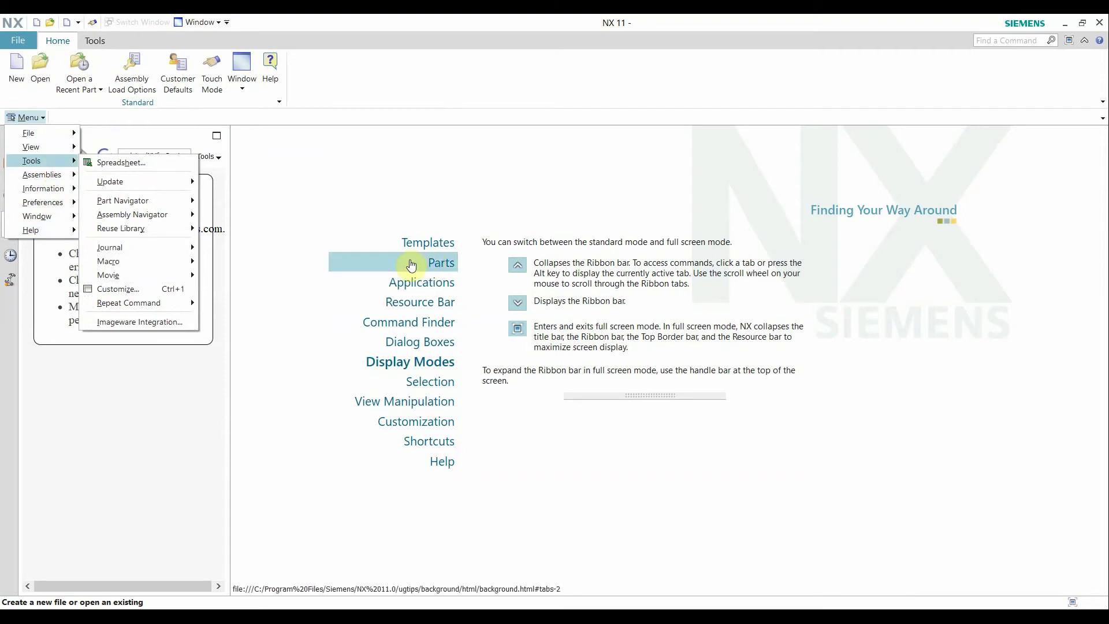
# Step: Dismiss the Menu dropdown and Tools submenu, leaving the Welcome page and web browser panel
pyautogui.click(287, 225)
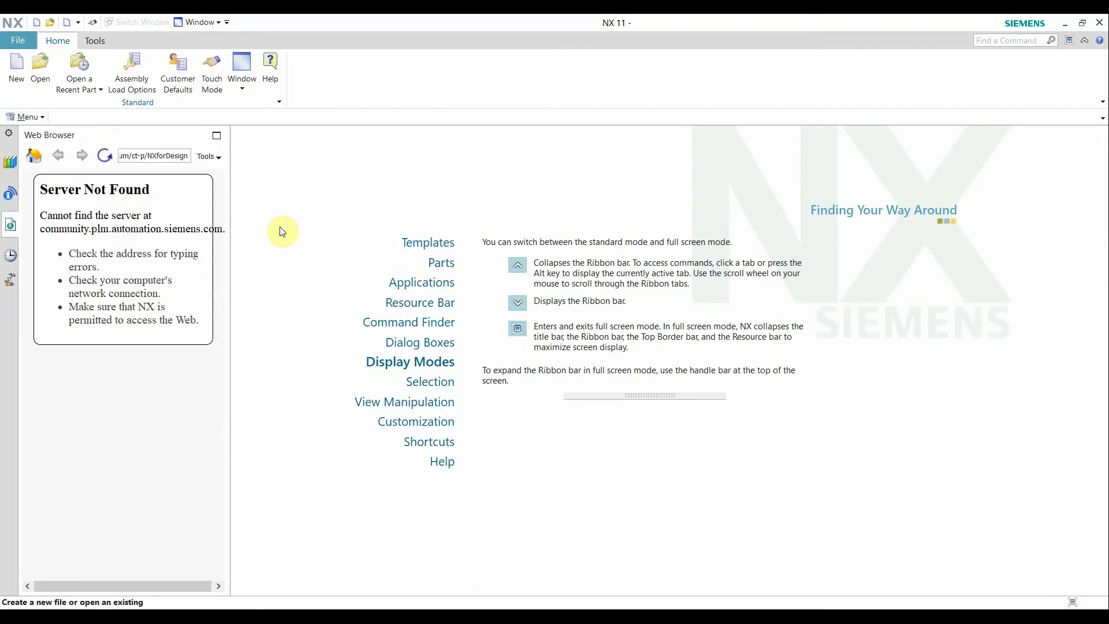